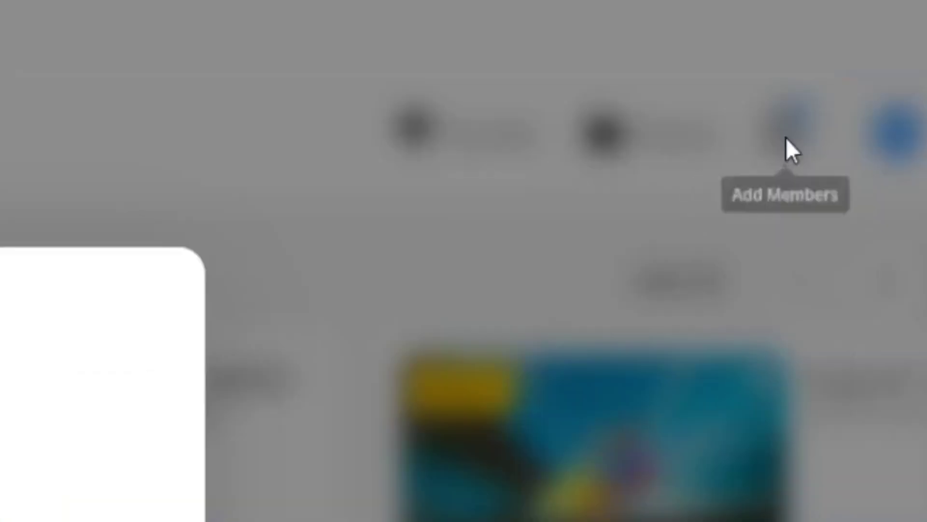
- Open the team invite dialog from the Add Members icon on the dashboard
left_click(787, 138)
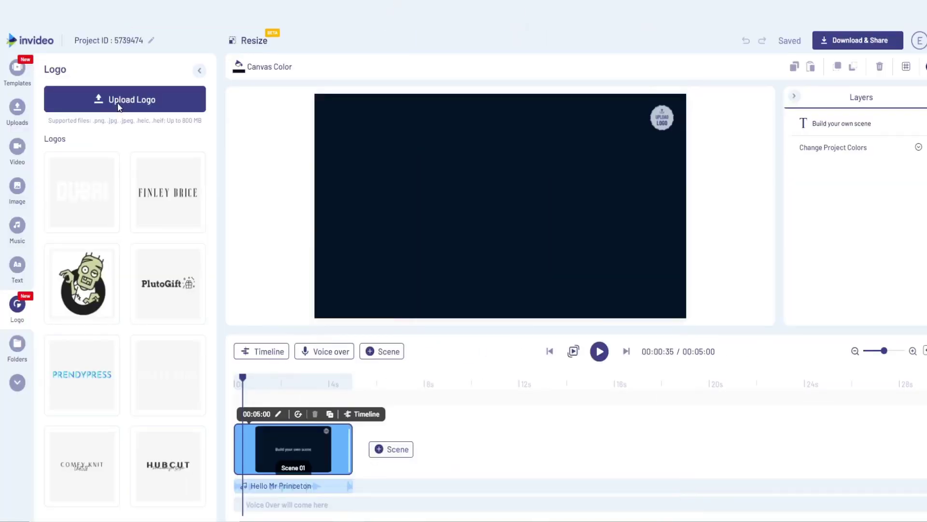
- Upload a brand logo file and reposition it into the canvas corner
left_click(118, 106)
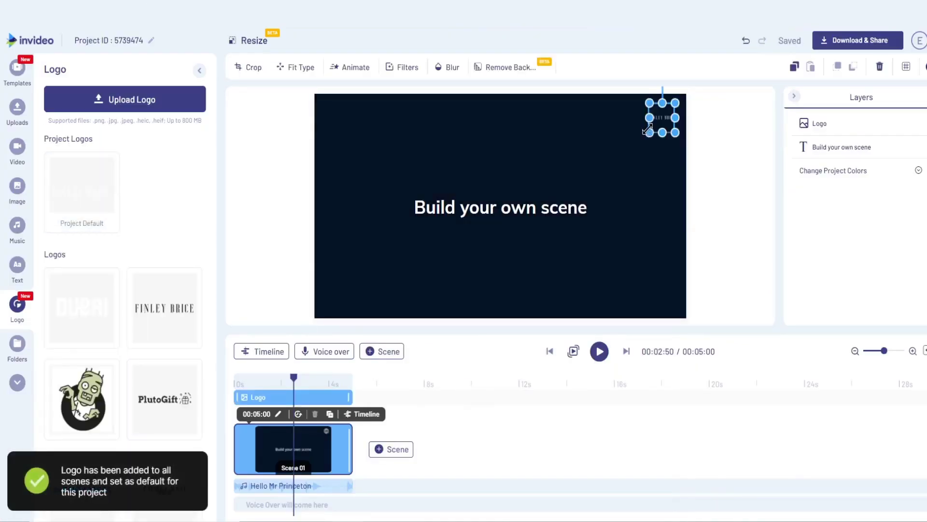
left_click_drag(642, 140, 644, 139)
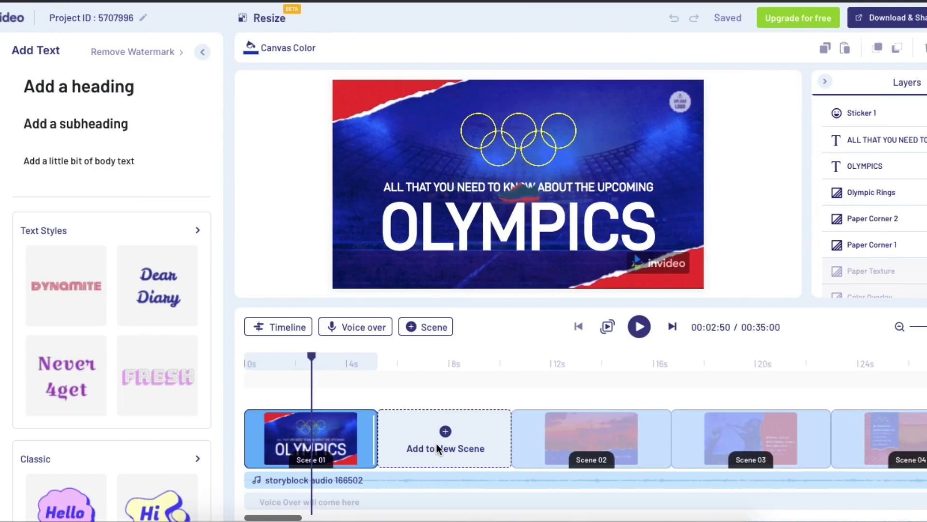
- Drop an item onto Scene 02 of the Olympics timeline as a layer
left_click_drag(450, 450, 499, 443)
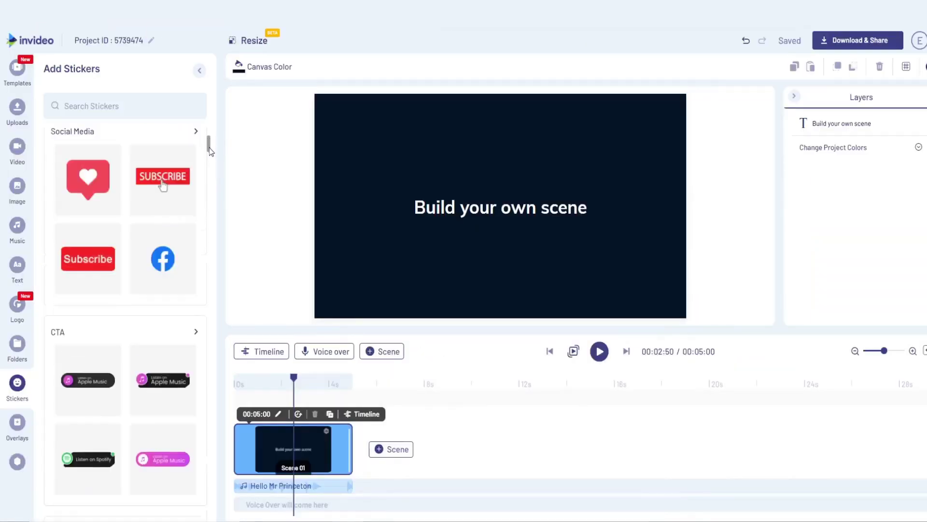
scroll(209, 149, "up", 5)
scroll(209, 145, "up", 5)
- Expand the Social Media sticker category to see all its stickers
left_click(133, 342)
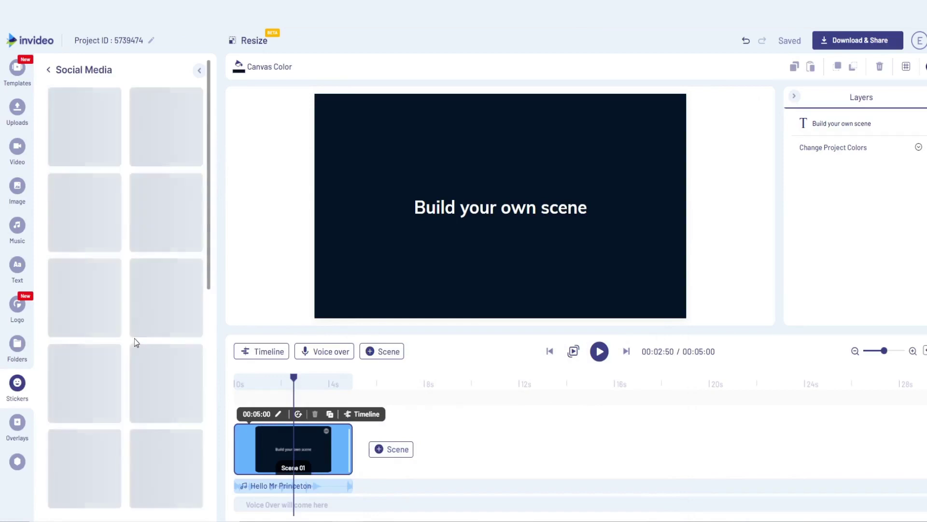
scroll(215, 101, "down", 5)
scroll(218, 122, "down", 4)
scroll(225, 157, "down", 4)
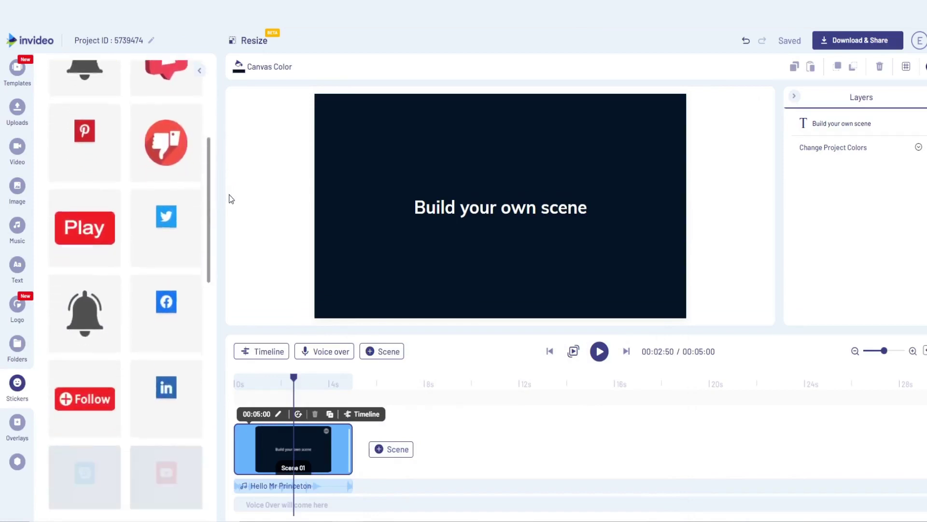
scroll(229, 196, "down", 4)
scroll(232, 225, "down", 3)
scroll(233, 246, "down", 3)
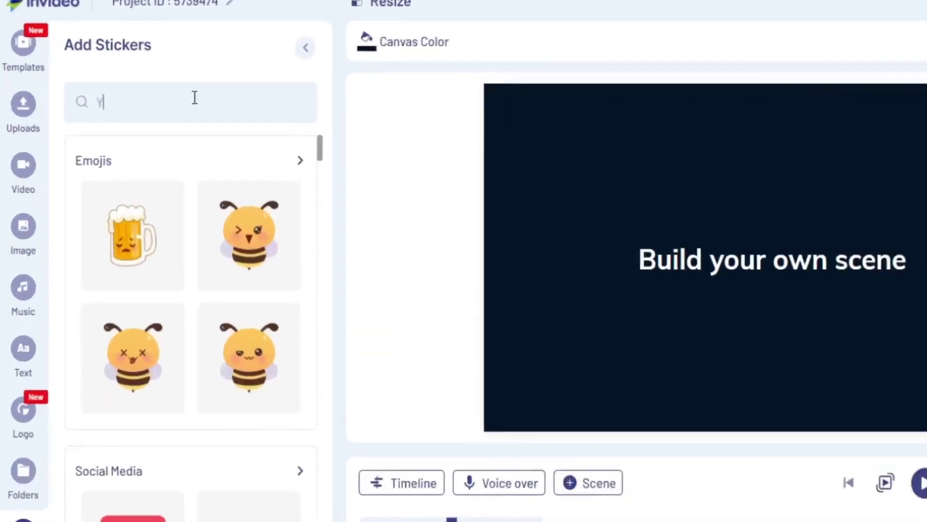